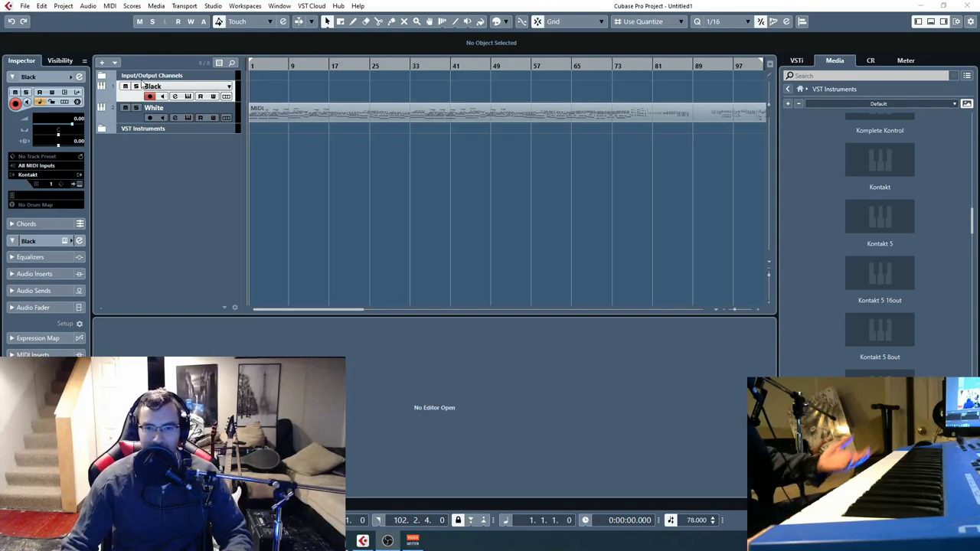
# View the White track's Kontakt piano interface, close it, and play the opening bars of the track's MIDI part
pyautogui.click(139, 122)
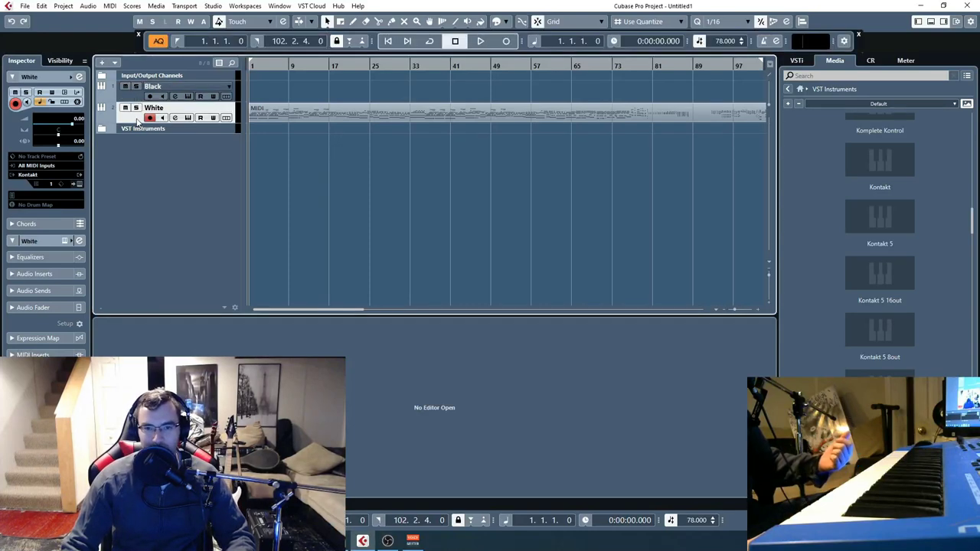
pyautogui.click(187, 117)
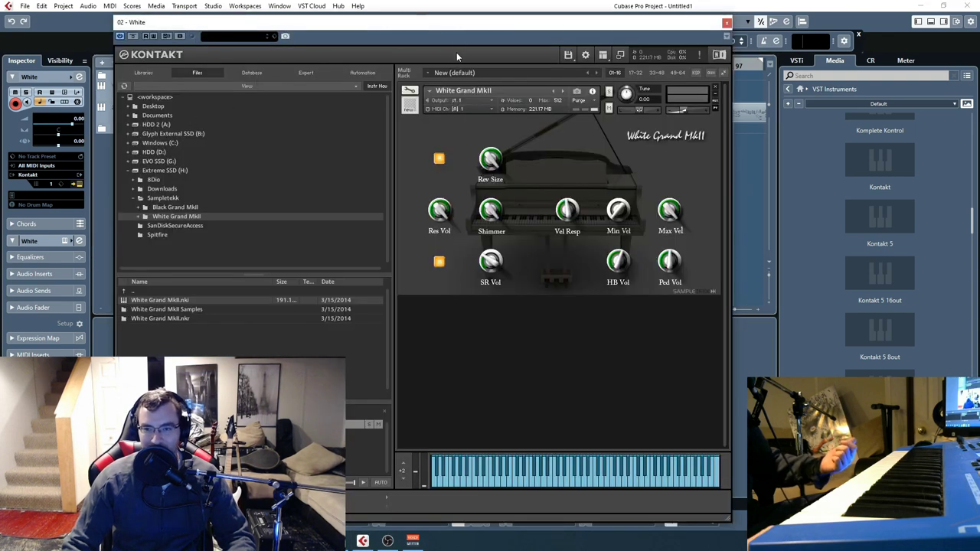
pyautogui.moveTo(464, 28); pyautogui.dragTo(460, 24)
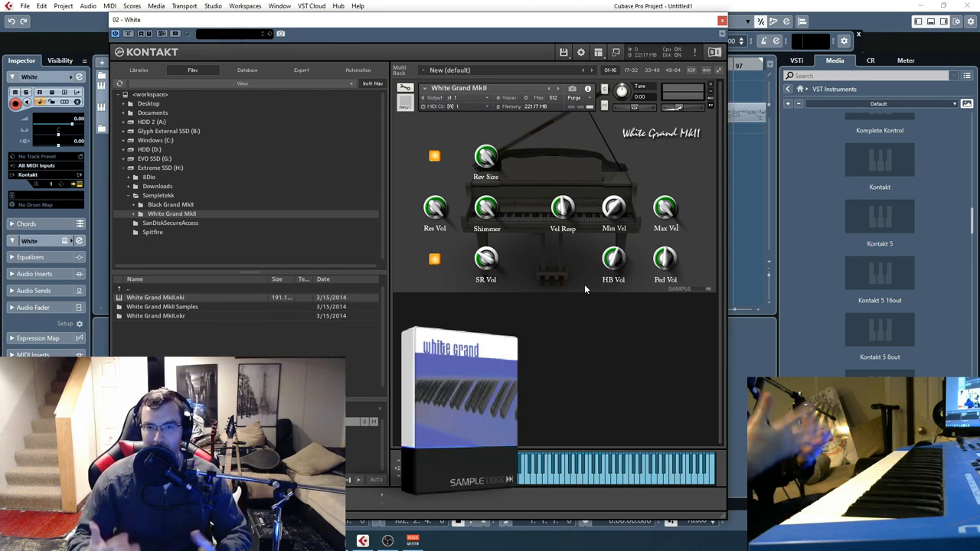
pyautogui.click(722, 20)
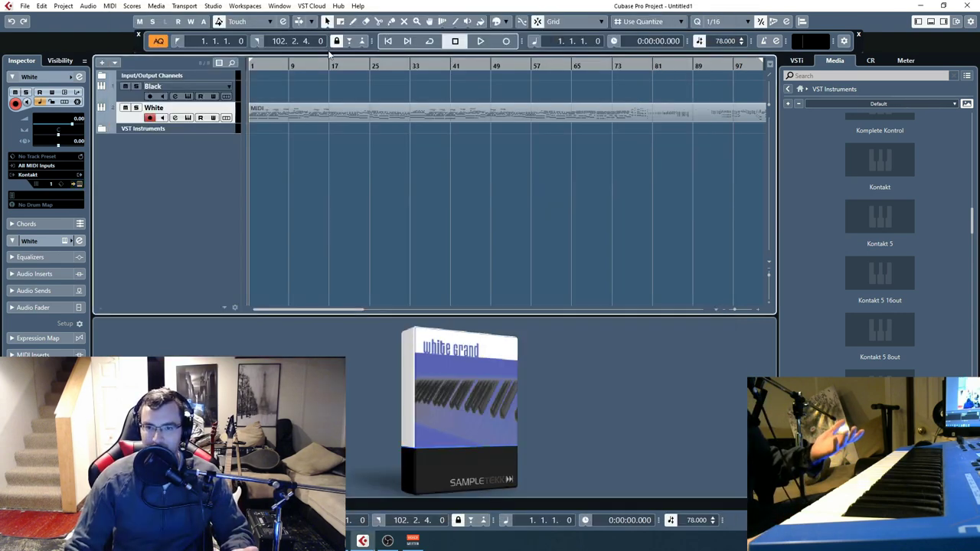
pyautogui.click(480, 41)
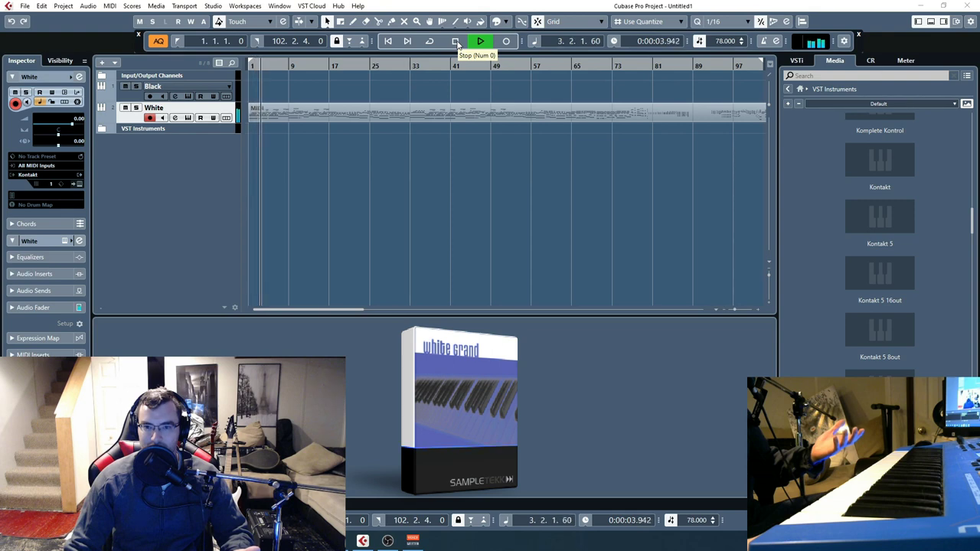
pyautogui.click(456, 42)
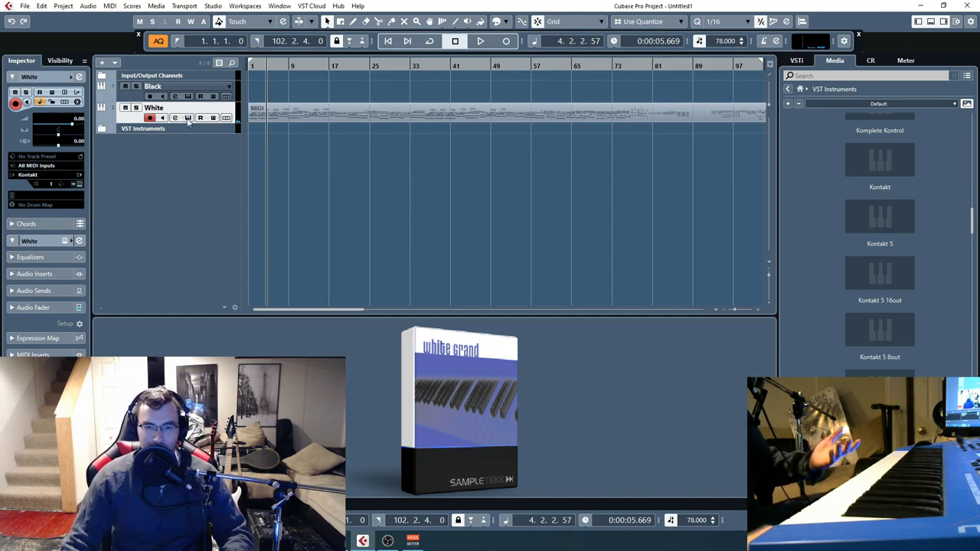
# In the White track's White Grand MkII instrument, switch the reverb and SR toggles off and back on, and adjust the Rev Size knob
pyautogui.click(188, 118)
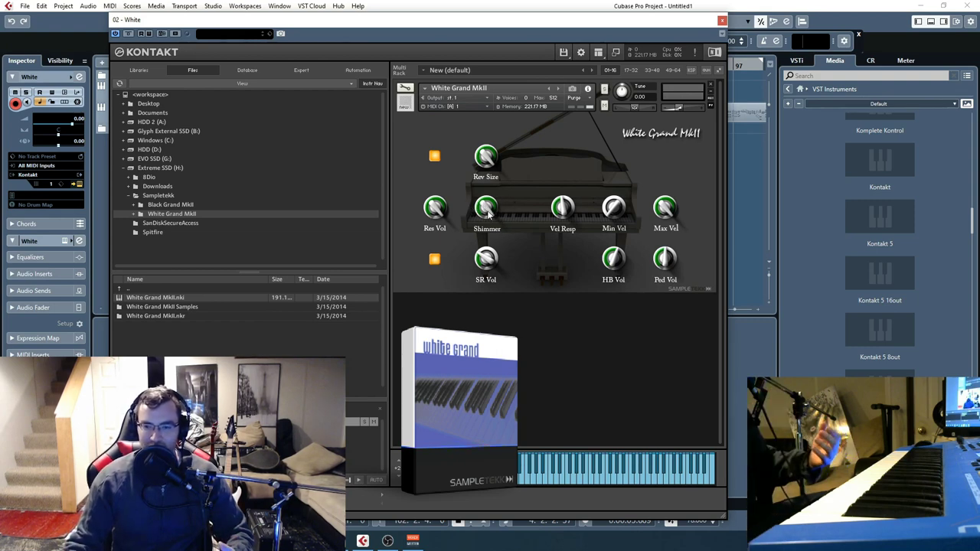
pyautogui.hotkey('ctrl', 'w')
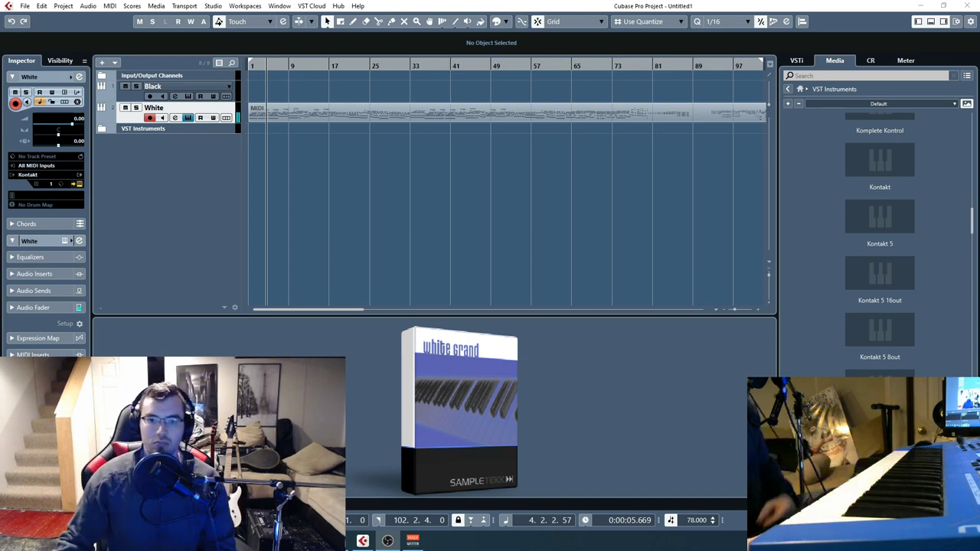
pyautogui.click(187, 118)
pyautogui.click(525, 354)
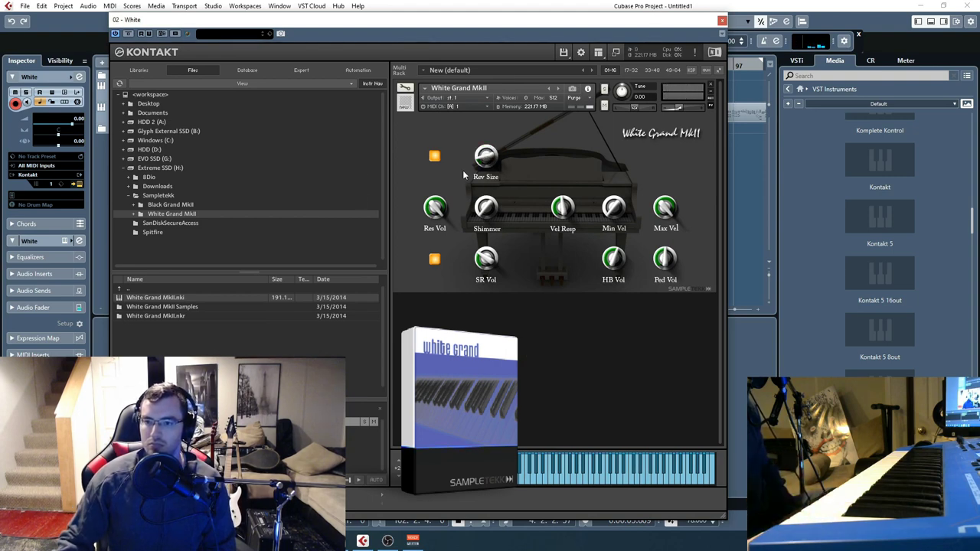
pyautogui.click(434, 260)
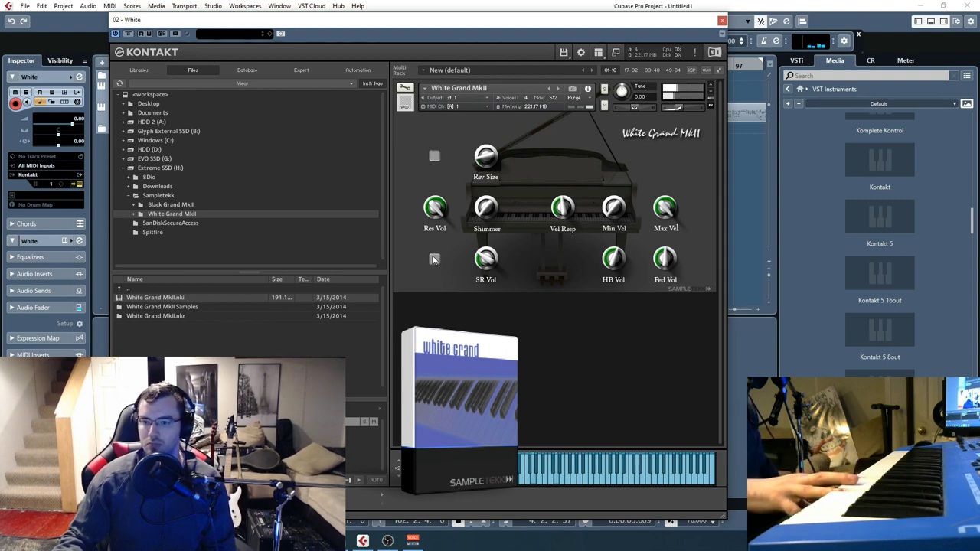
pyautogui.click(434, 259)
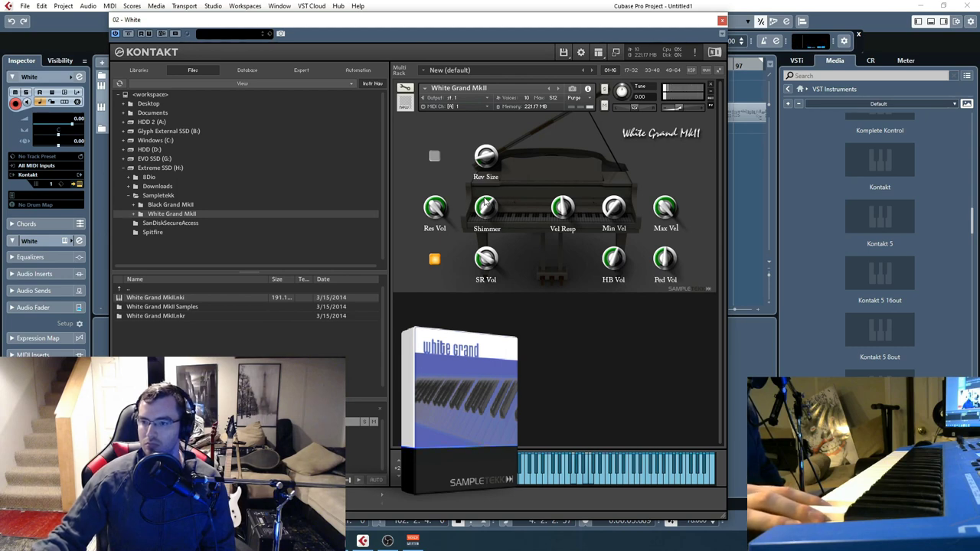
pyautogui.click(434, 157)
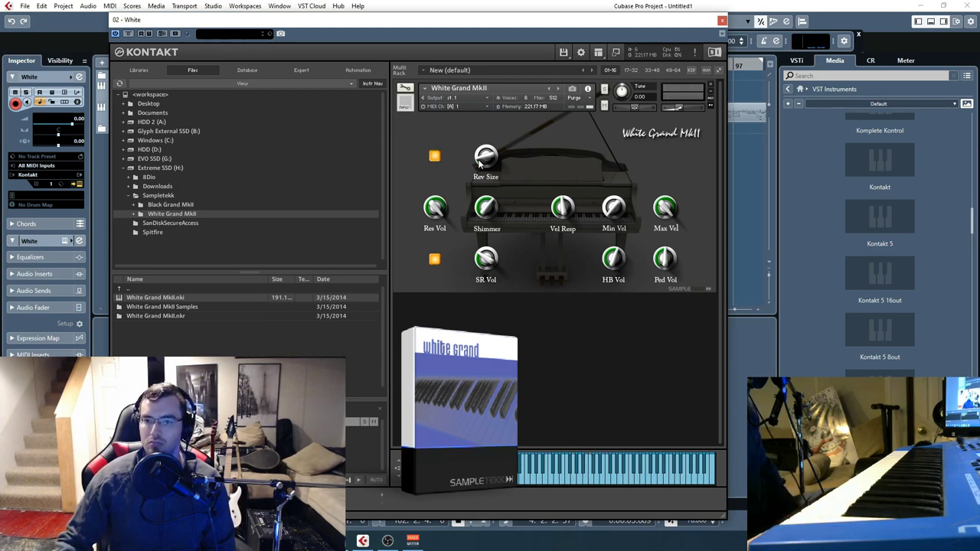
pyautogui.moveTo(480, 161); pyautogui.dragTo(491, 140)
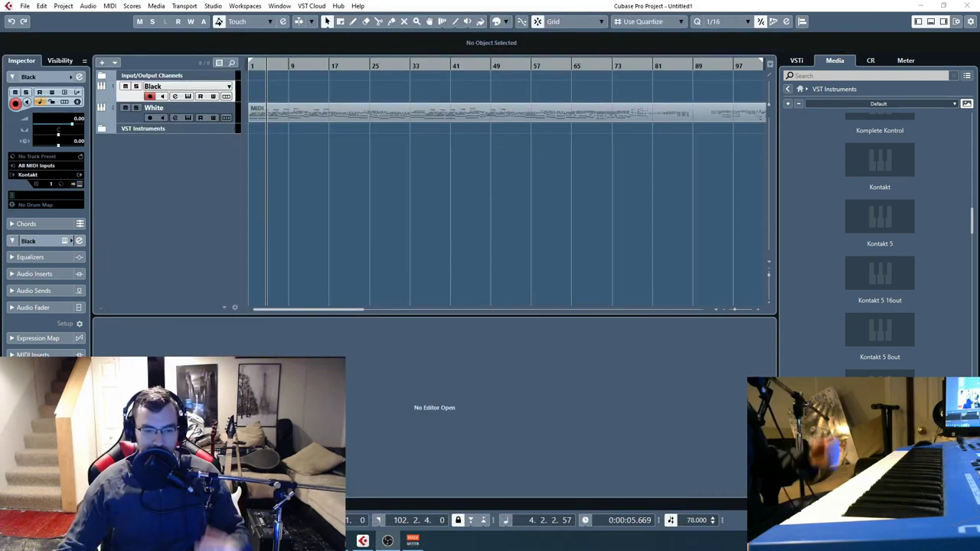
# Compare the interfaces of the Black Grand MkII and White Grand MkII by opening and closing each track's instrument
pyautogui.click(187, 95)
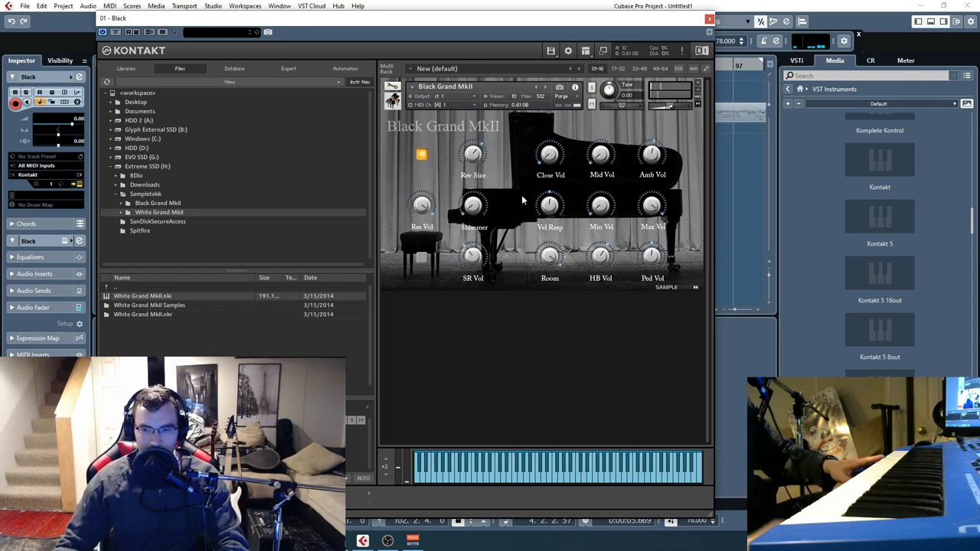
pyautogui.click(709, 19)
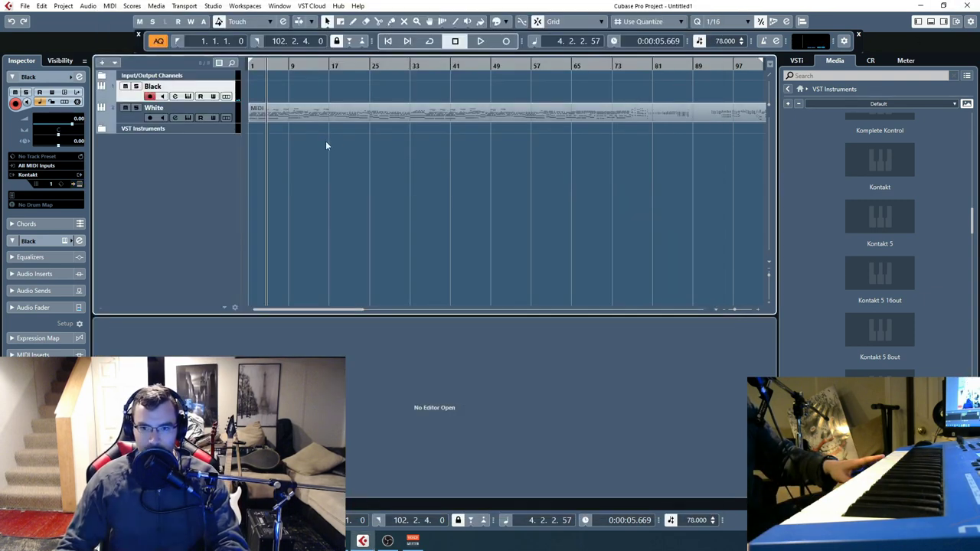
pyautogui.click(188, 118)
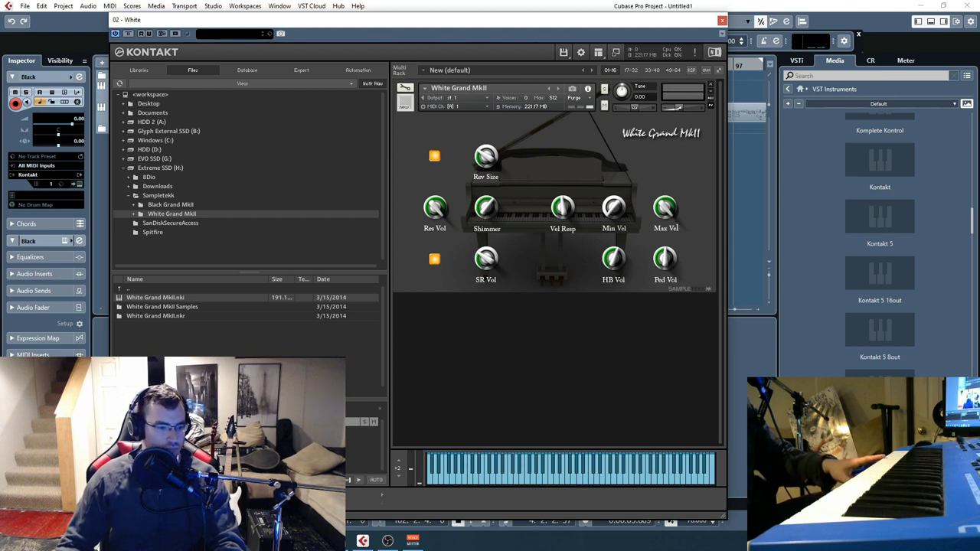
pyautogui.press('Escape')
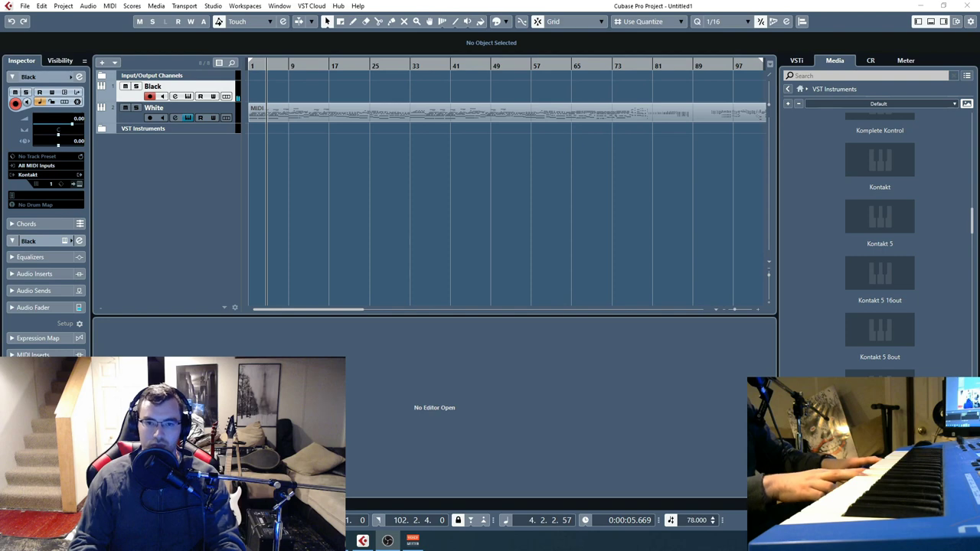
# Switch live keyboard input to the White track and back to the Black track to compare the two pianos
pyautogui.click(132, 115)
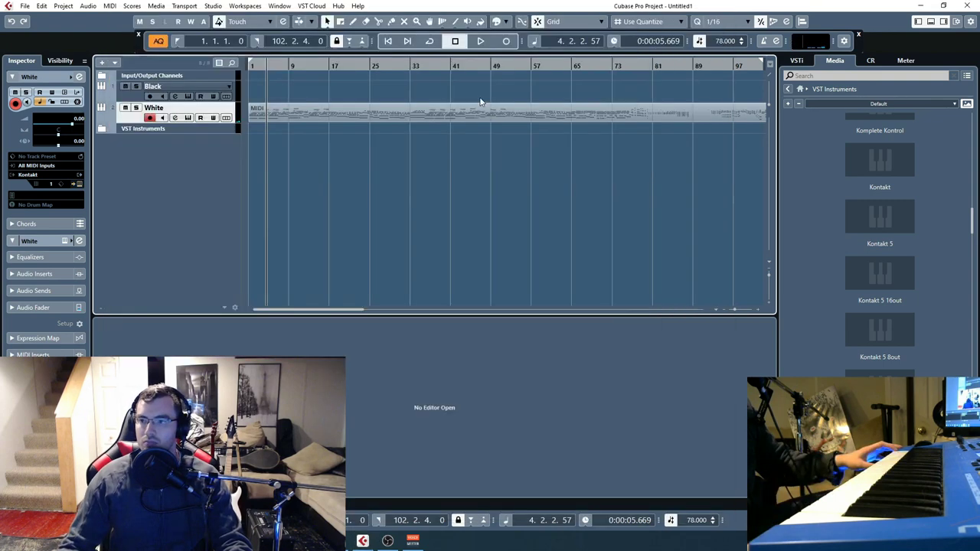
pyautogui.click(108, 107)
pyautogui.click(131, 95)
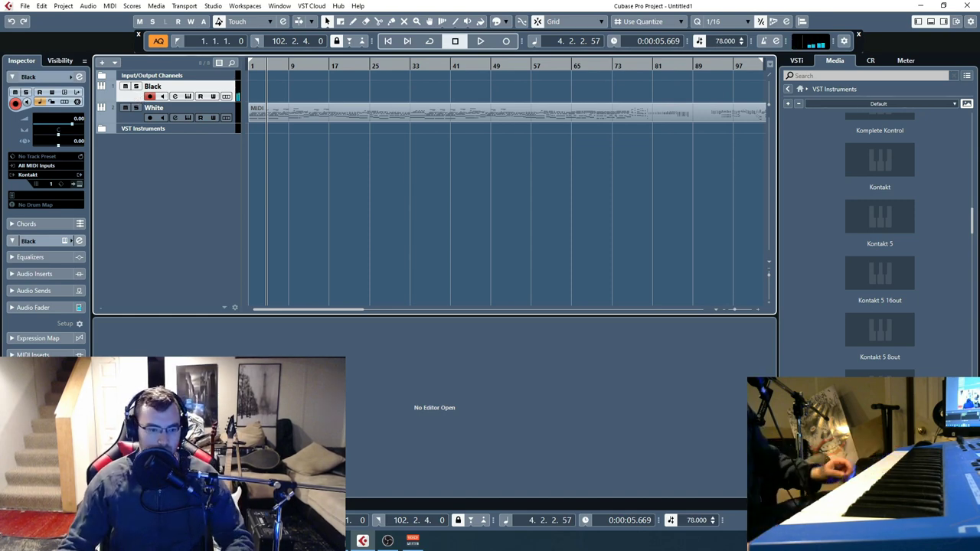
# Open the Black track's Black Grand MkII instrument and enable the toggle beside SR Vol
pyautogui.hotkey('ctrl', 'i')
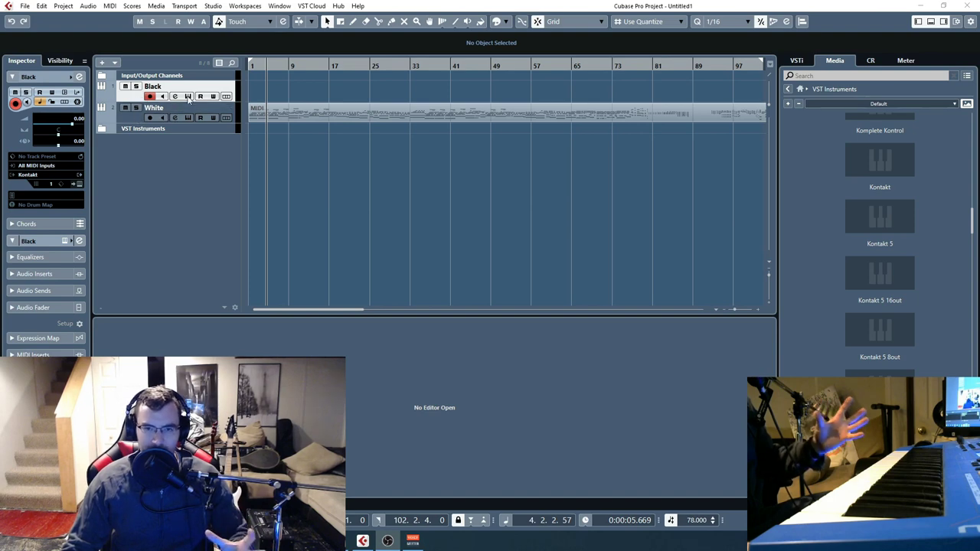
pyautogui.press('F2')
pyautogui.hotkey('ctrl', 'e')
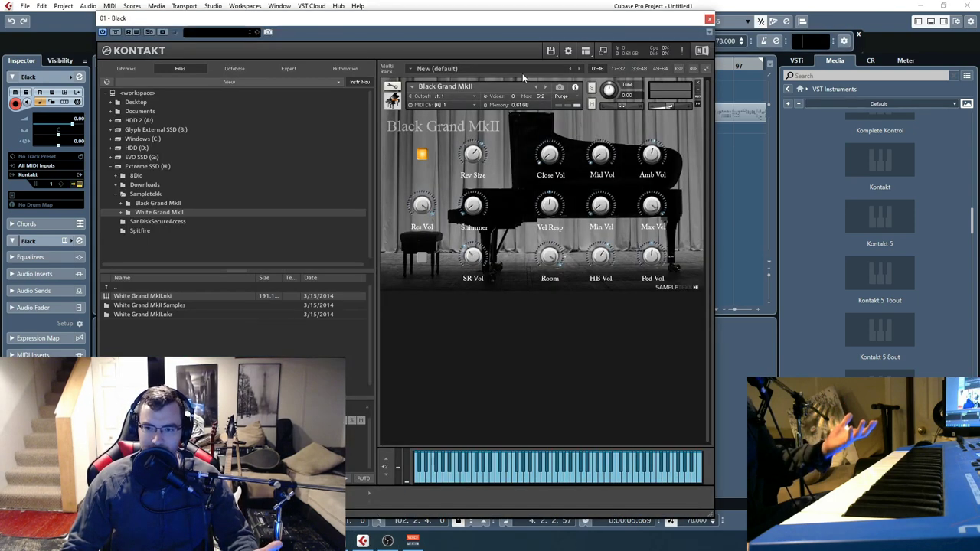
pyautogui.moveTo(497, 33); pyautogui.dragTo(530, 20)
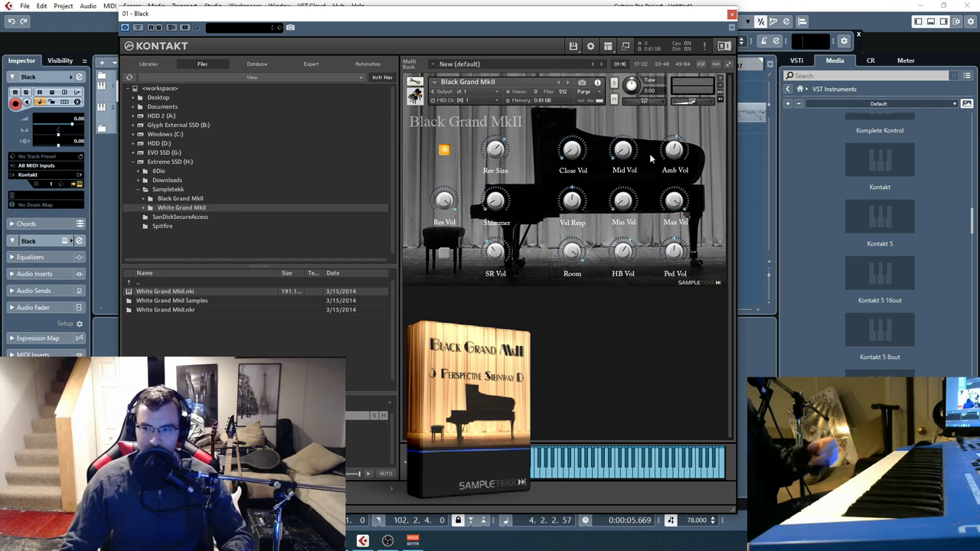
pyautogui.click(443, 255)
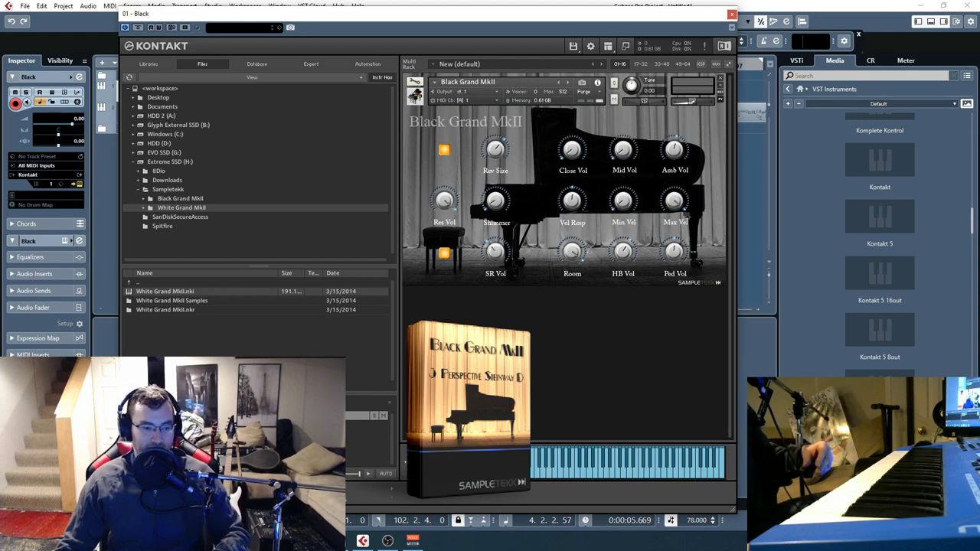
# Reopen the Black Grand MkII instrument to review its controls and close it again
pyautogui.press('Escape')
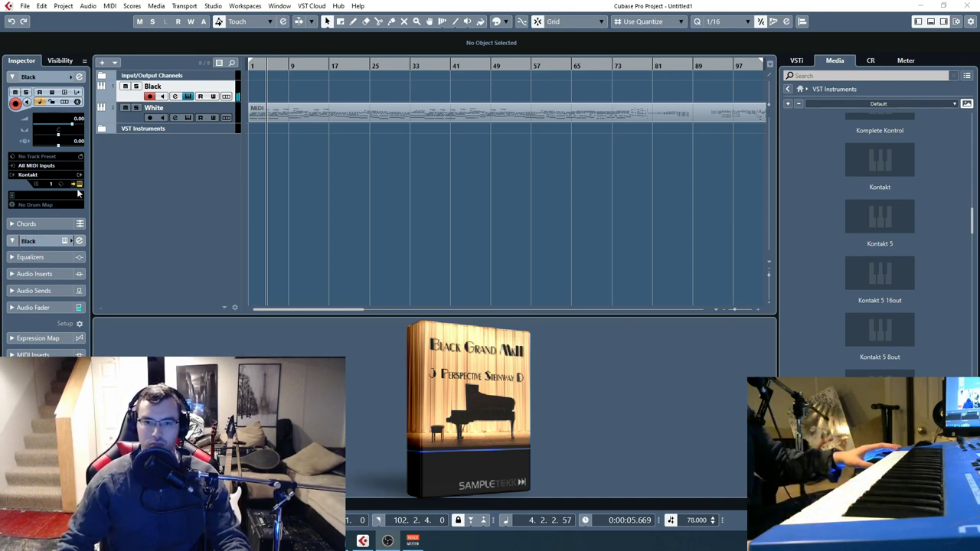
pyautogui.press('F2')
pyautogui.click(187, 95)
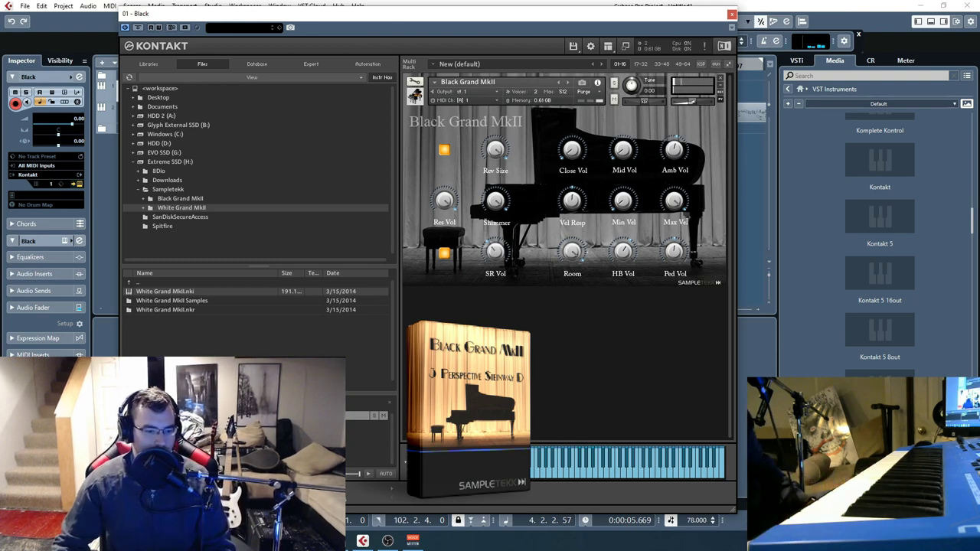
pyautogui.press('Escape')
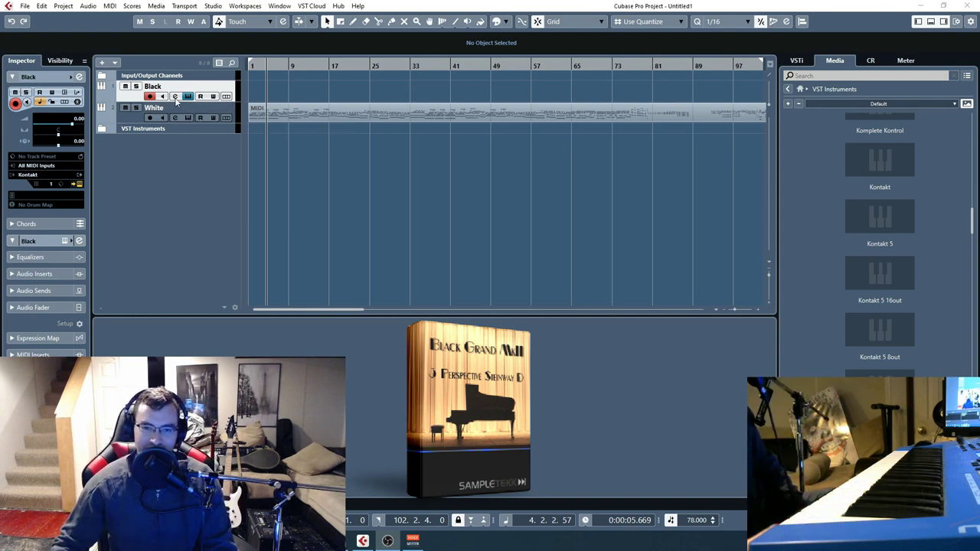
# Move the Black Grand MkII window clear of the track controls and alternate between the Black and White tracks, ending on White
pyautogui.click(136, 122)
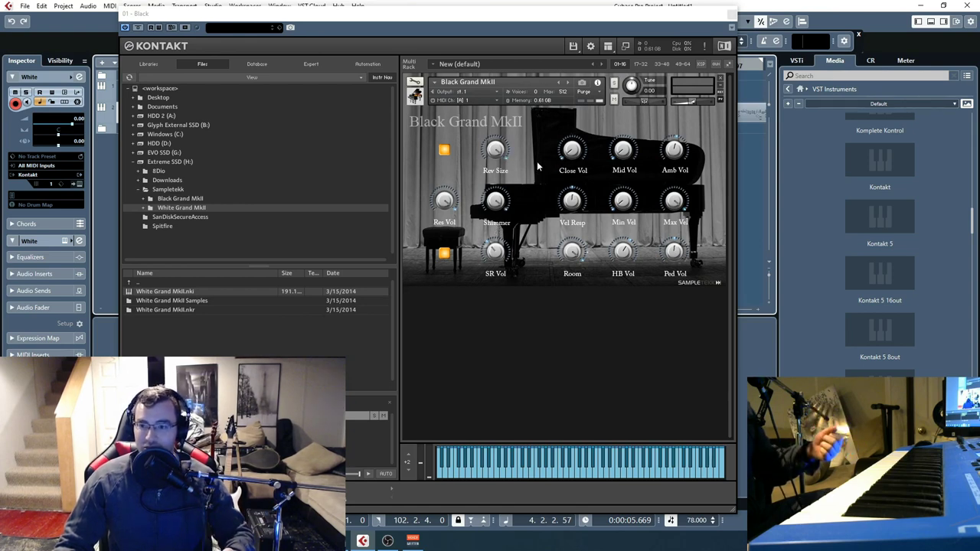
pyautogui.moveTo(411, 20); pyautogui.dragTo(452, 15)
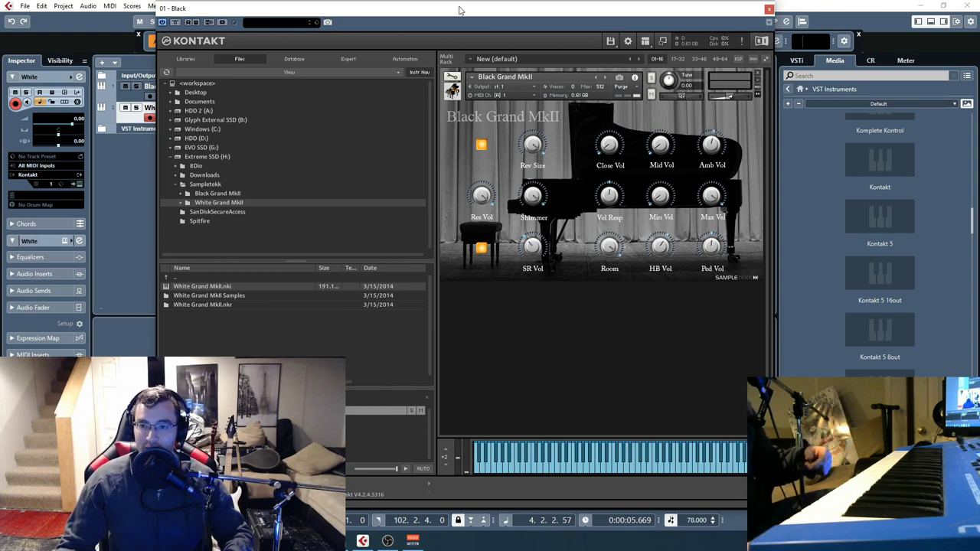
pyautogui.moveTo(460, 11)
pyautogui.mouseDown()
pyautogui.moveTo(537, 13)
pyautogui.moveTo(464, 17)
pyautogui.mouseUp()
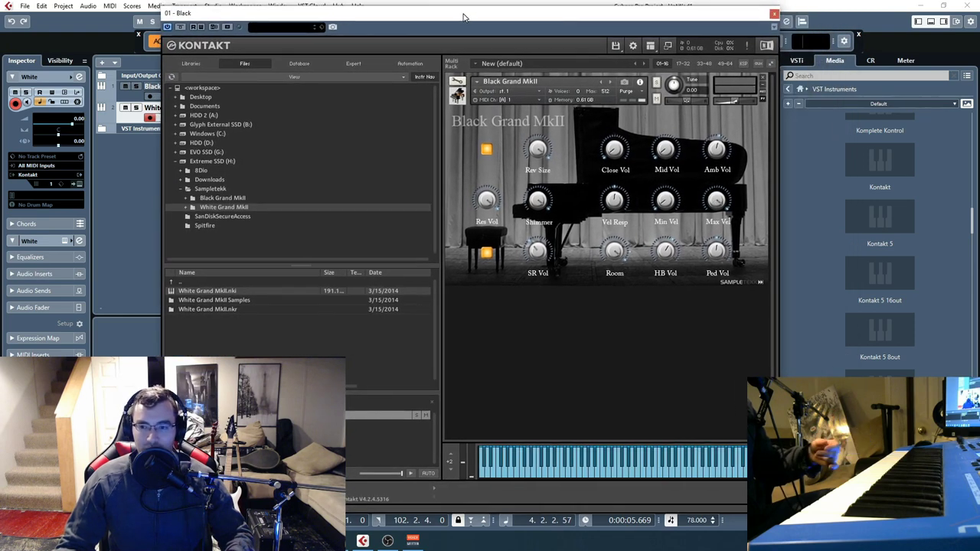
pyautogui.click(130, 98)
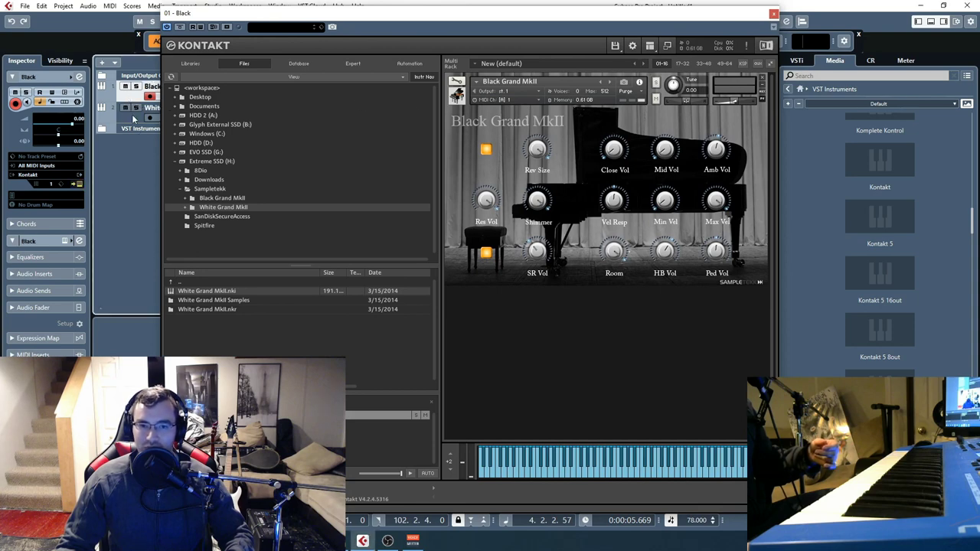
pyautogui.click(135, 115)
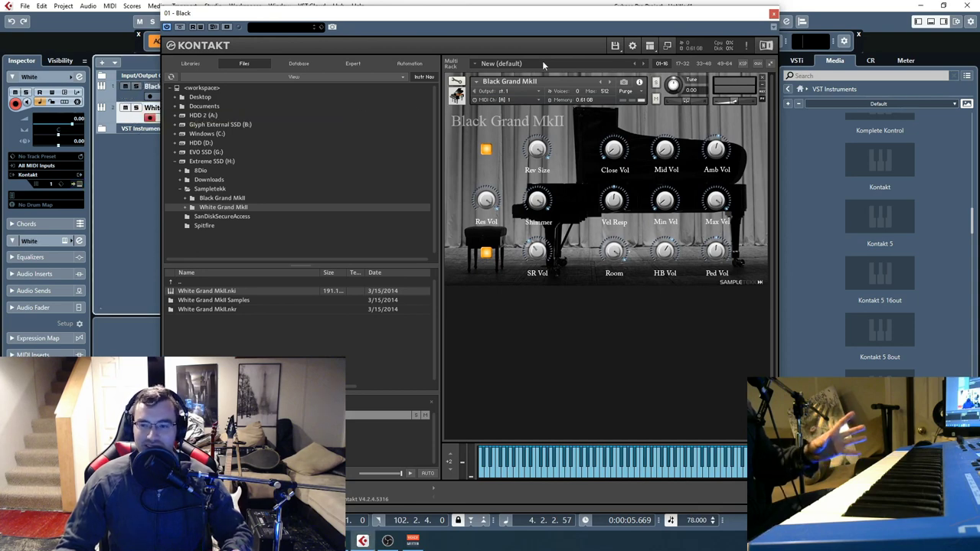